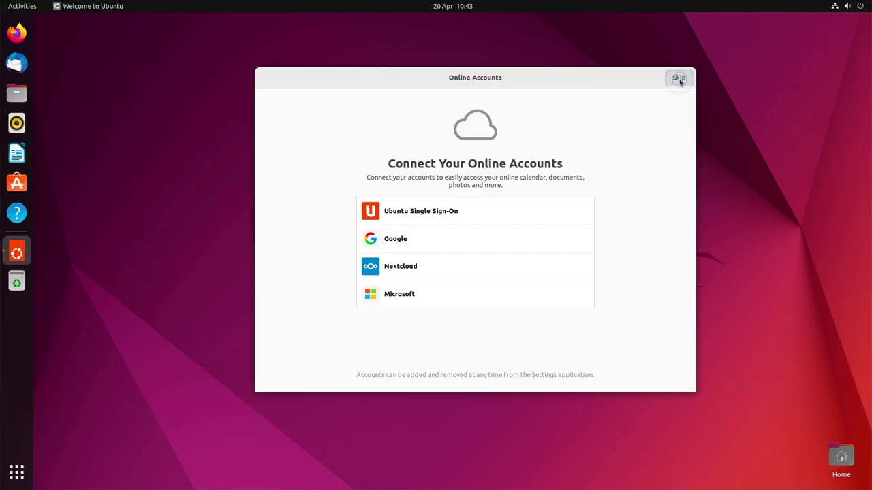
# Complete the Welcome to Ubuntu setup, skipping online accounts and declining to send system info
pyautogui.click(679, 79)
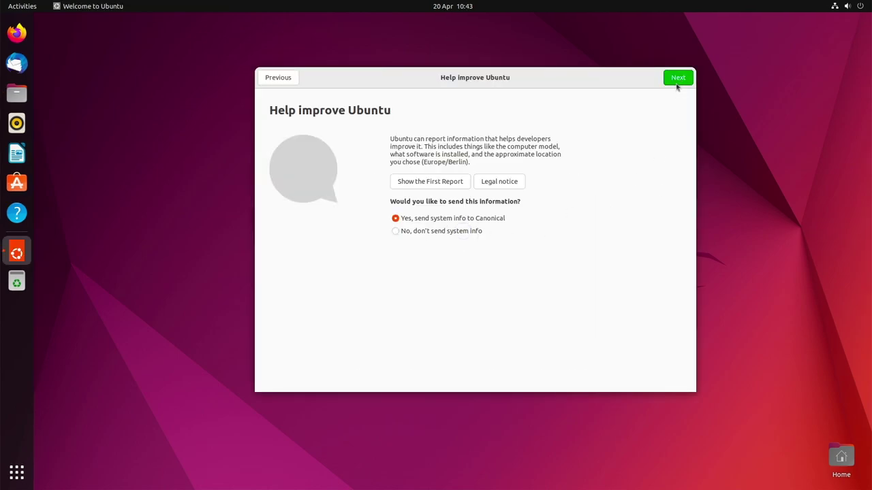
pyautogui.click(396, 231)
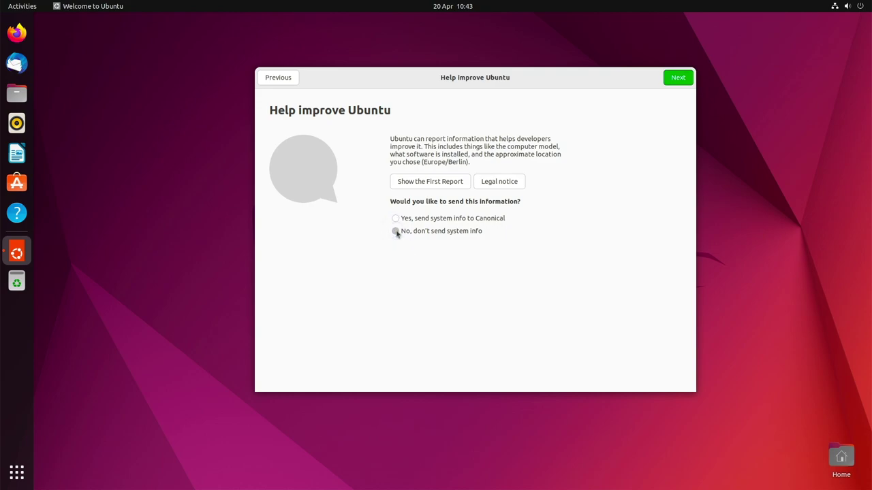
pyautogui.click(678, 79)
pyautogui.click(679, 78)
pyautogui.click(678, 77)
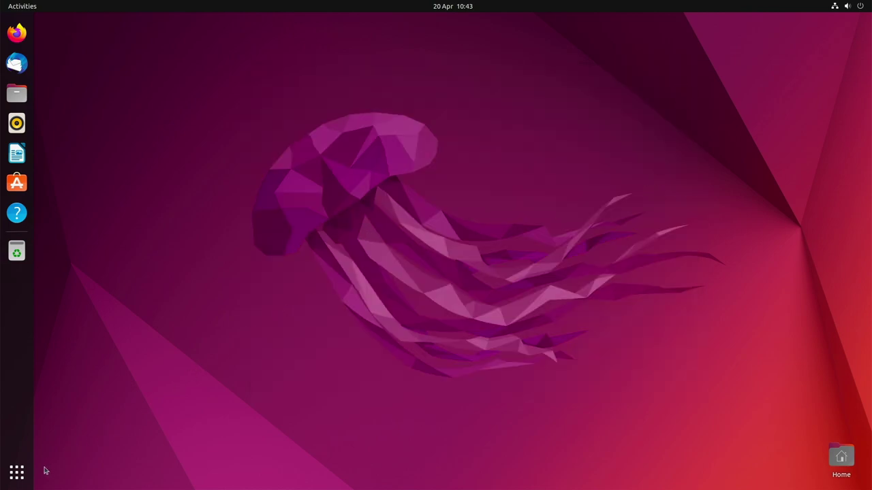
pyautogui.click(17, 472)
pyautogui.click(16, 472)
pyautogui.scroll(-1, 470, 257)
pyautogui.scroll(1, 469, 257)
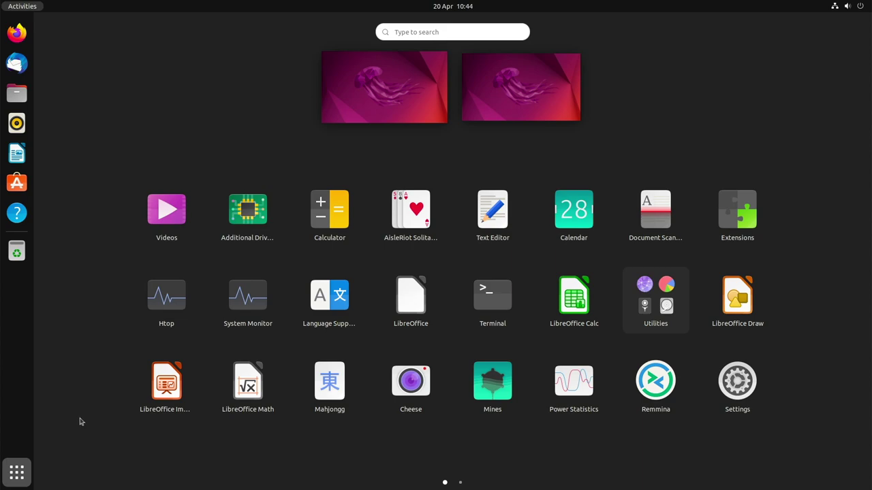
pyautogui.click(18, 475)
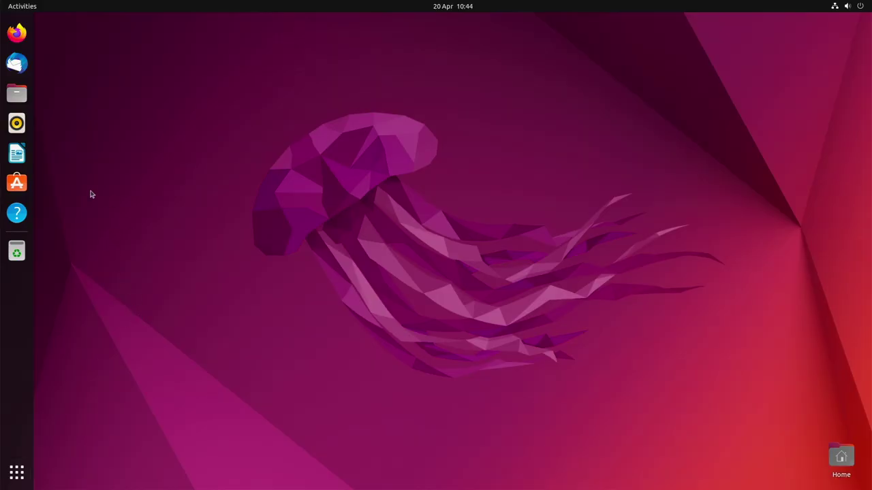
# Install Slack from Ubuntu Software, authorising the install with the account password
pyautogui.click(19, 184)
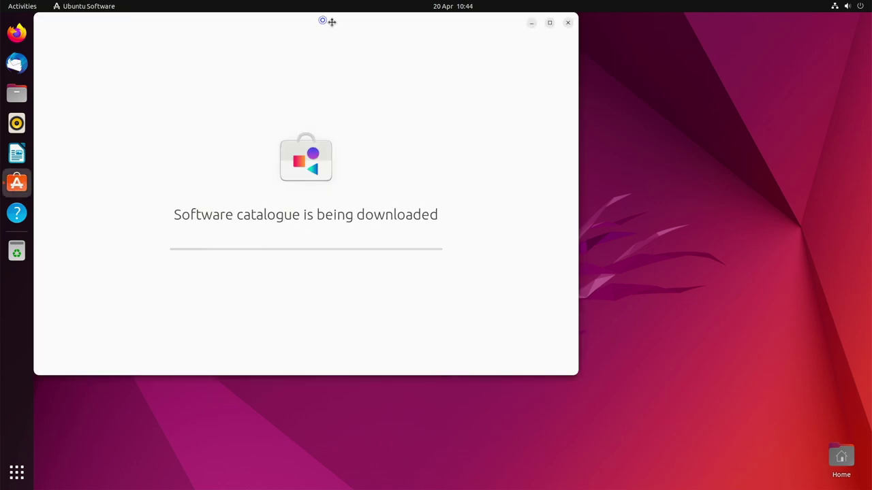
pyautogui.moveTo(340, 24); pyautogui.dragTo(469, 57)
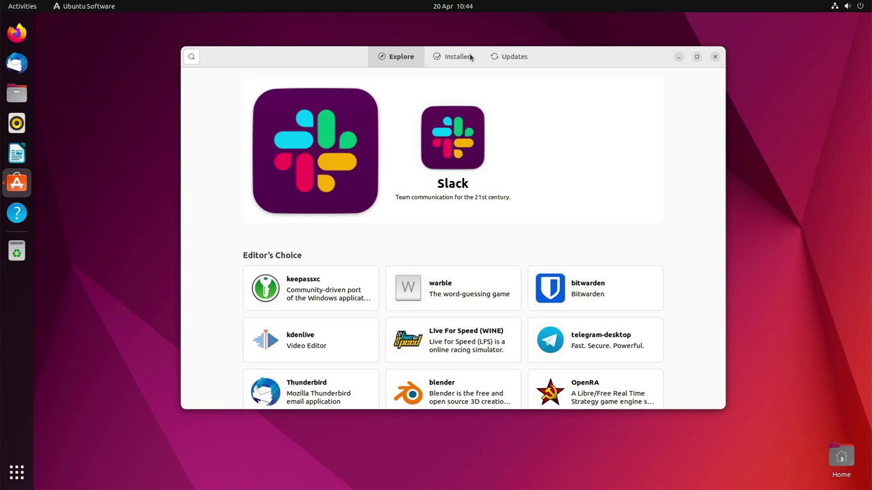
pyautogui.click(354, 142)
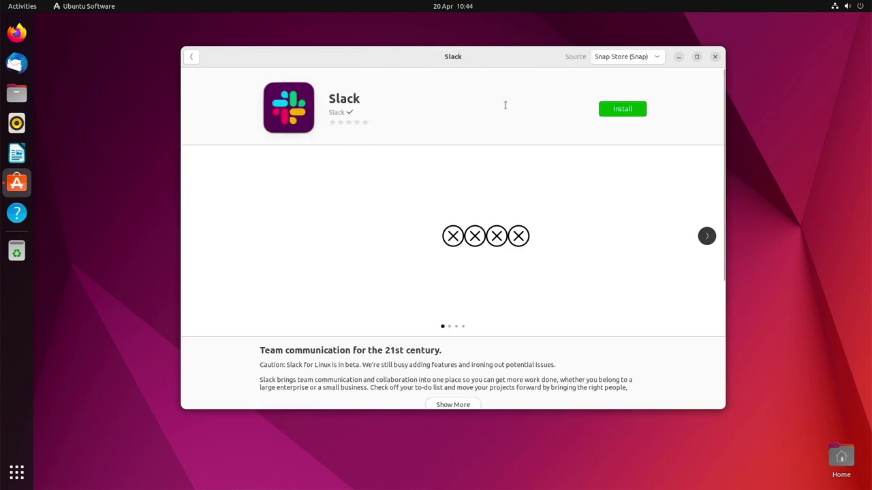
pyautogui.click(630, 109)
pyautogui.write('p')
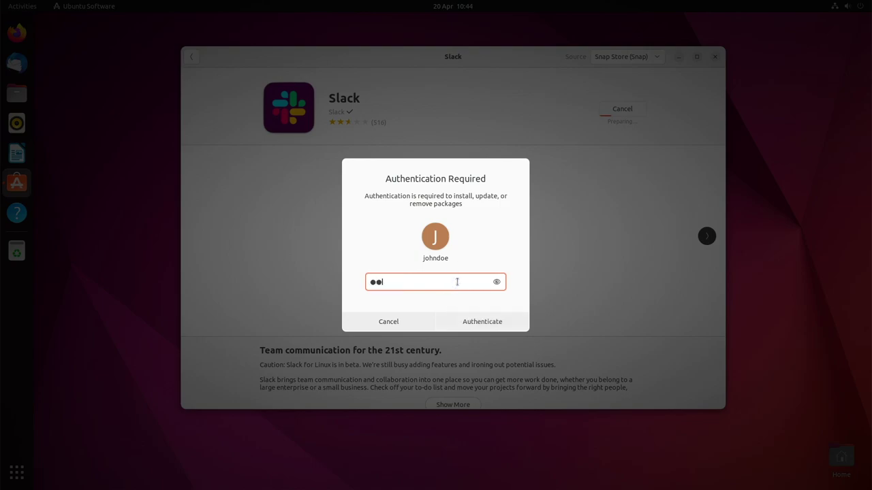
pyautogui.write('sword')
pyautogui.press('Return')
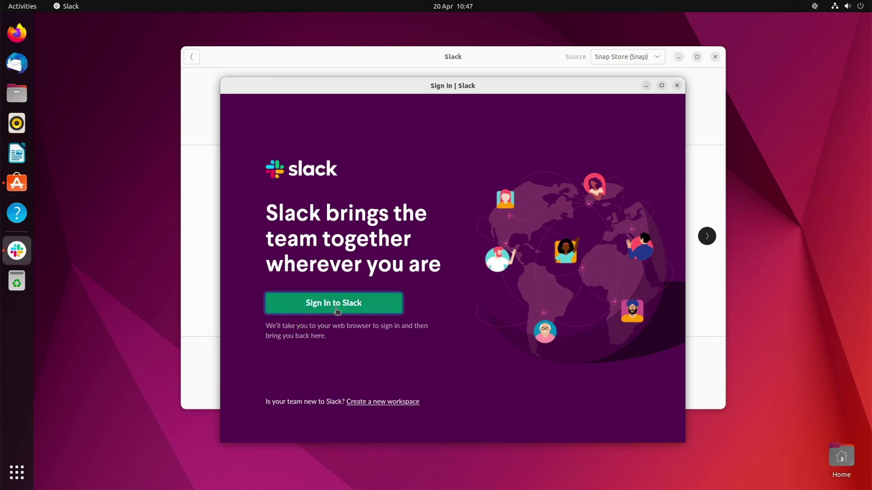
# Start the Slack browser sign-in, then close the login and privacy pages and minimise Firefox
pyautogui.click(336, 311)
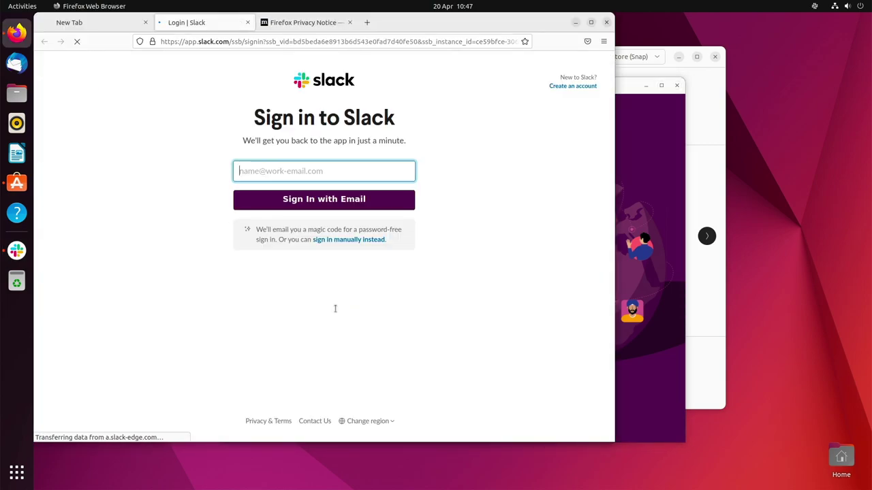
pyautogui.click(248, 23)
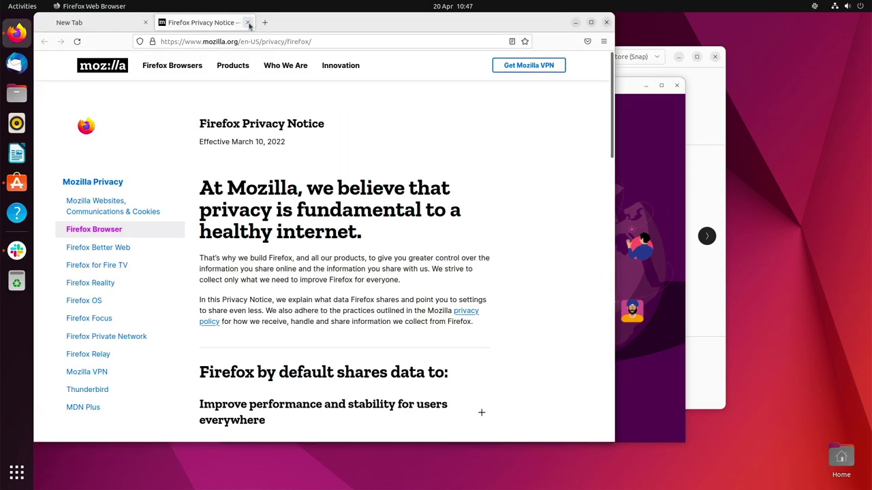
pyautogui.click(248, 23)
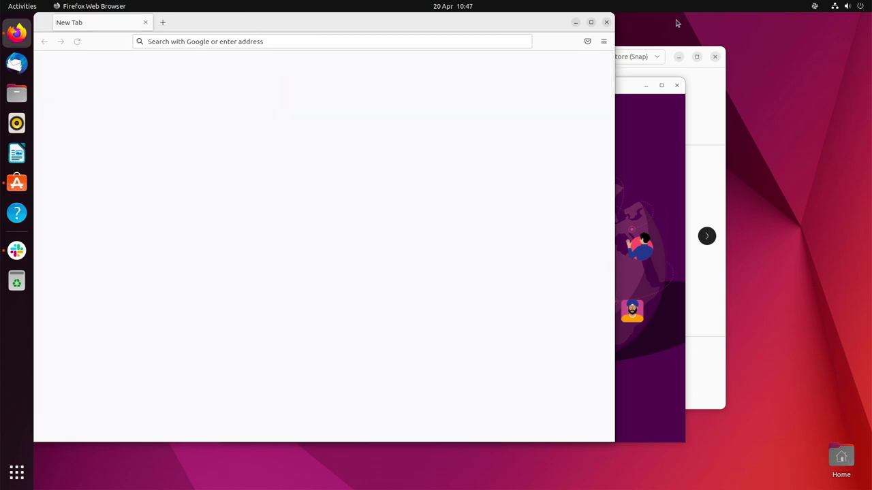
pyautogui.click(575, 23)
# Browse the Social category and view Cawbird's details, then minimise the software store
pyautogui.click(676, 85)
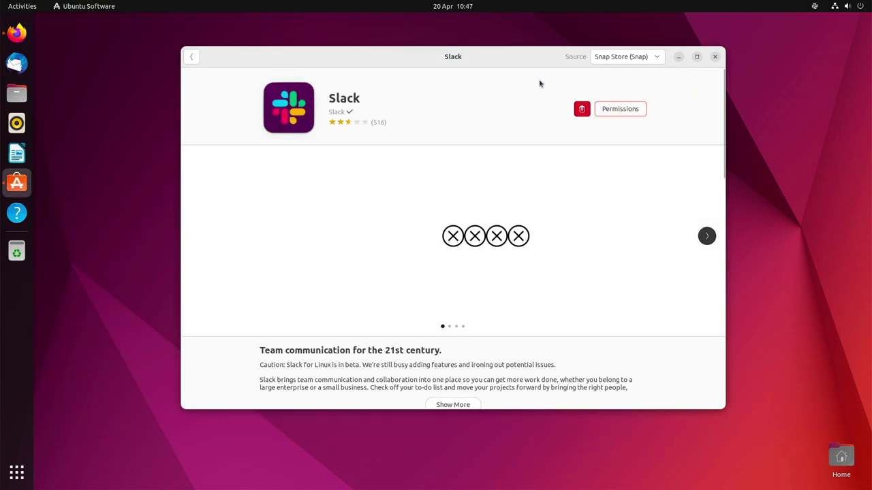
pyautogui.click(191, 59)
pyautogui.scroll(-3, 615, 292)
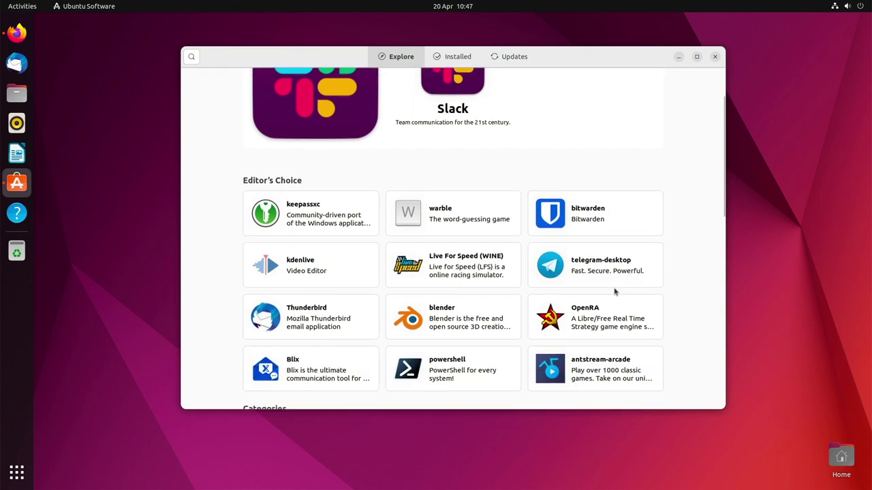
pyautogui.scroll(-2, 615, 292)
pyautogui.scroll(-1, 615, 291)
pyautogui.scroll(-1, 615, 291)
pyautogui.scroll(-2, 615, 292)
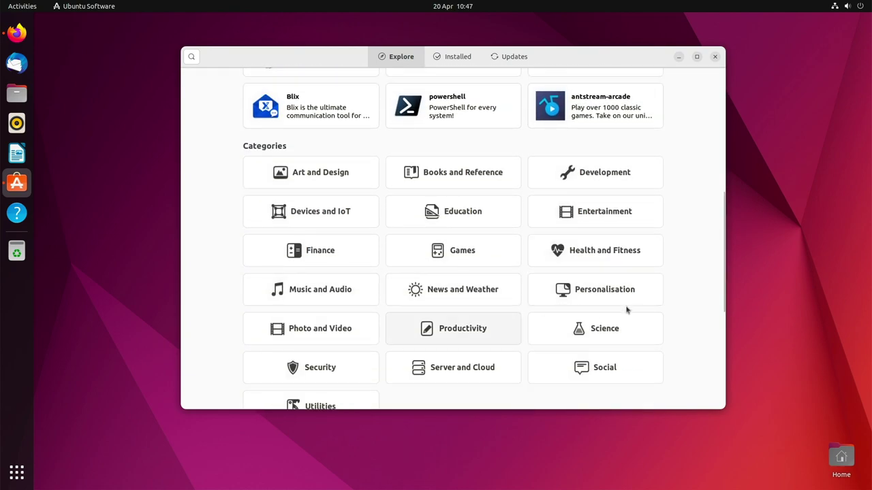
pyautogui.click(592, 368)
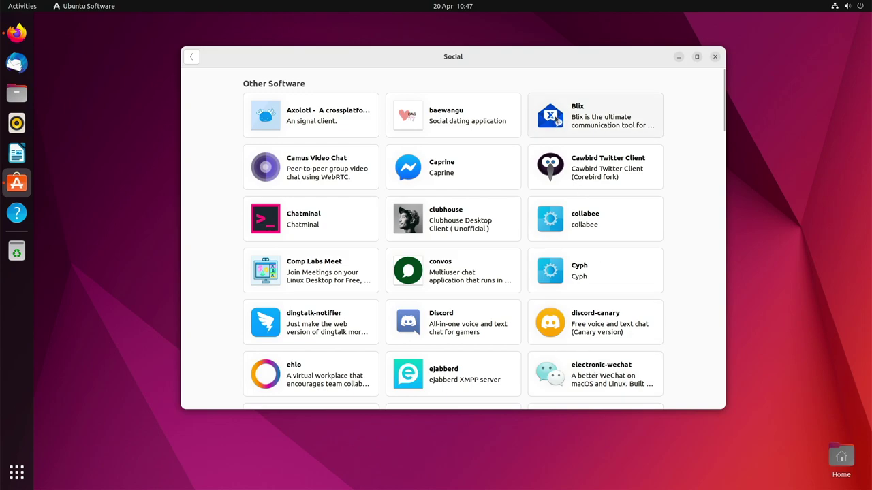
pyautogui.click(553, 162)
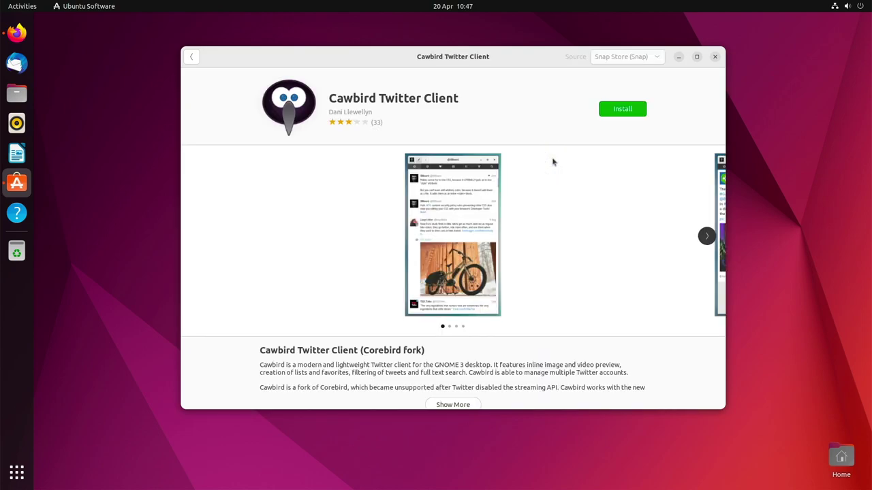
pyautogui.click(191, 56)
pyautogui.click(678, 57)
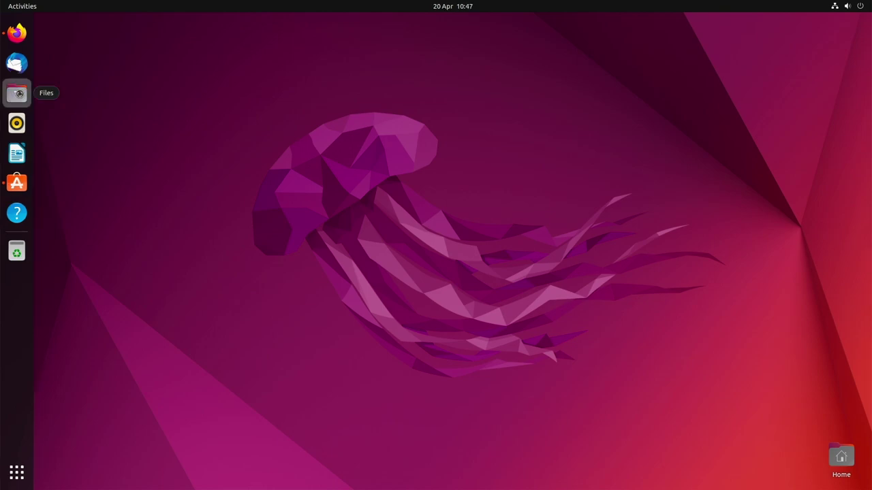
# Open the Home folder in Files and launch Settings from the applications grid
pyautogui.click(17, 93)
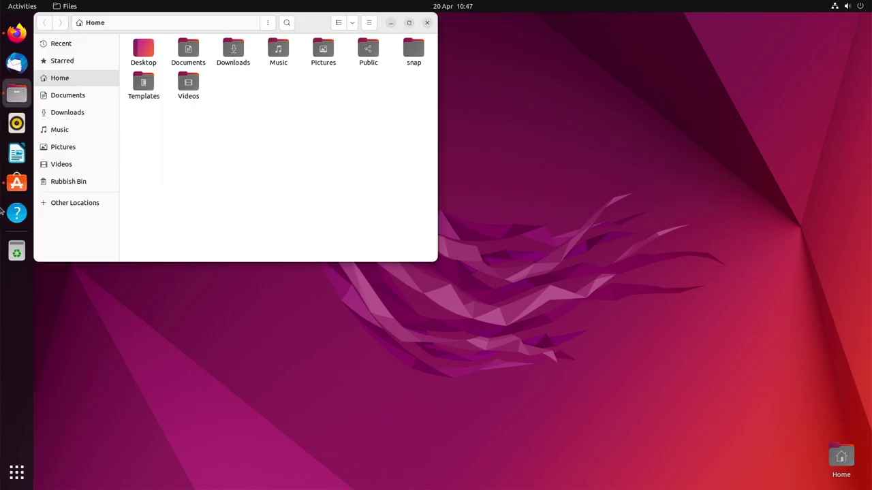
pyautogui.click(16, 471)
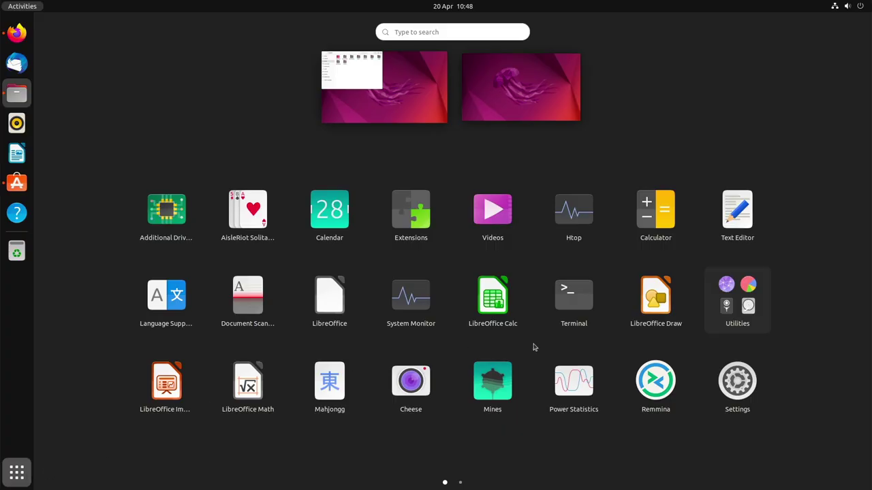
pyautogui.click(733, 385)
# Apply the Dark style with a red accent after trying blue, teal, sage, purple and magenta
pyautogui.moveTo(381, 48); pyautogui.dragTo(731, 60)
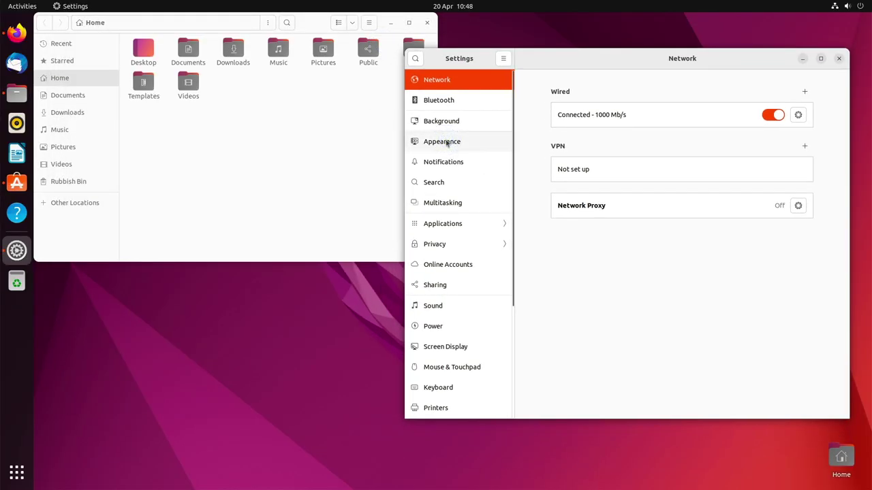
pyautogui.click(447, 141)
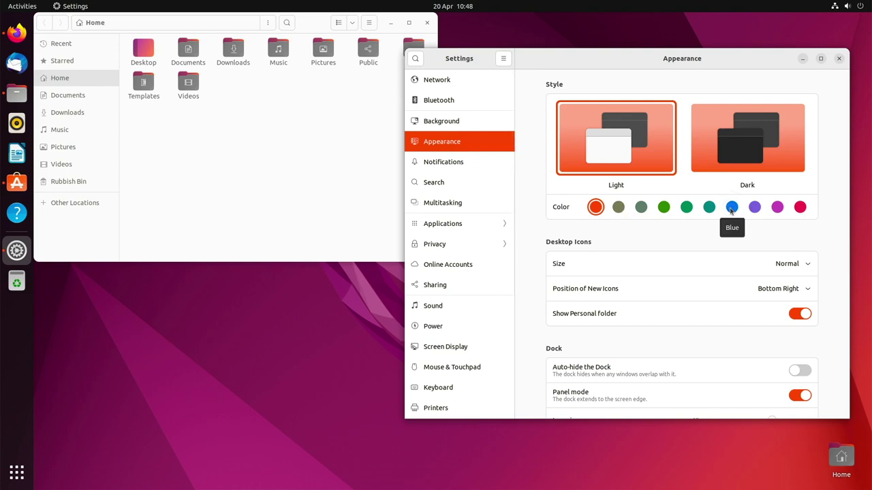
pyautogui.click(731, 207)
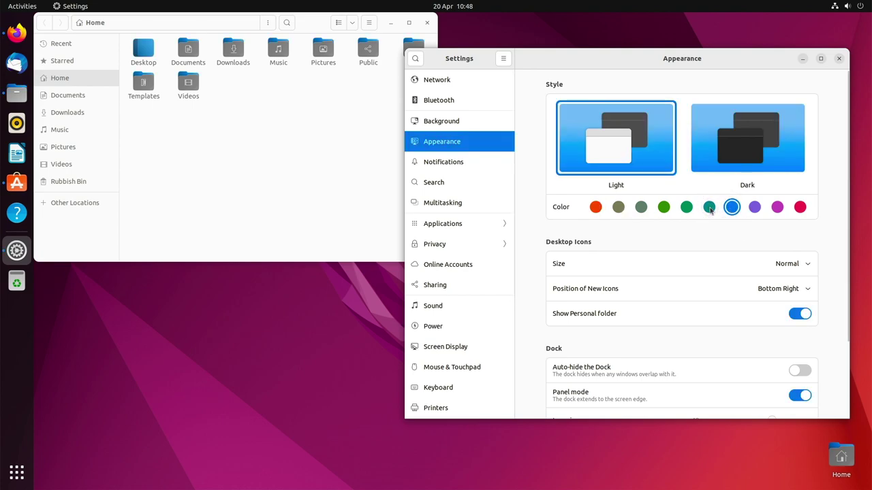
pyautogui.click(709, 208)
pyautogui.click(641, 208)
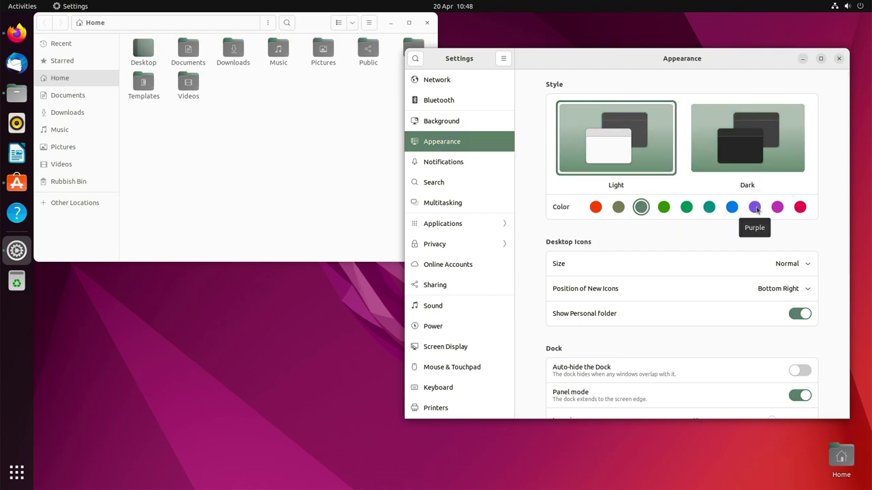
pyautogui.click(753, 155)
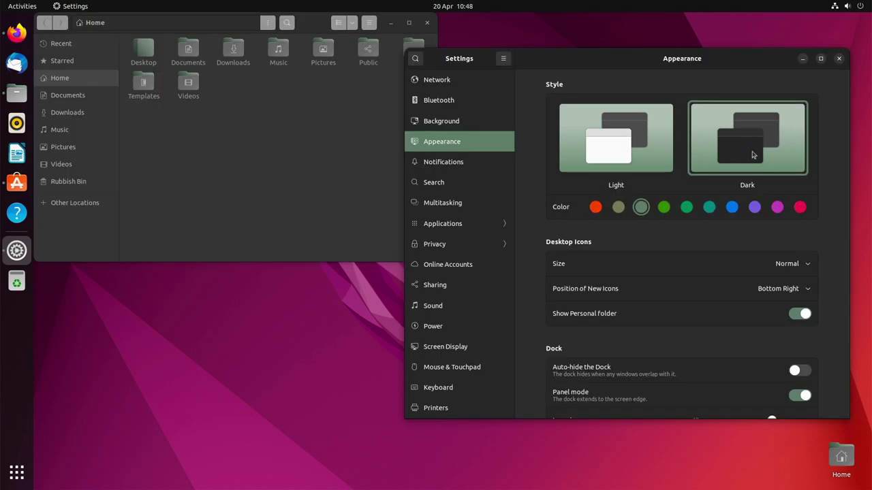
pyautogui.click(754, 209)
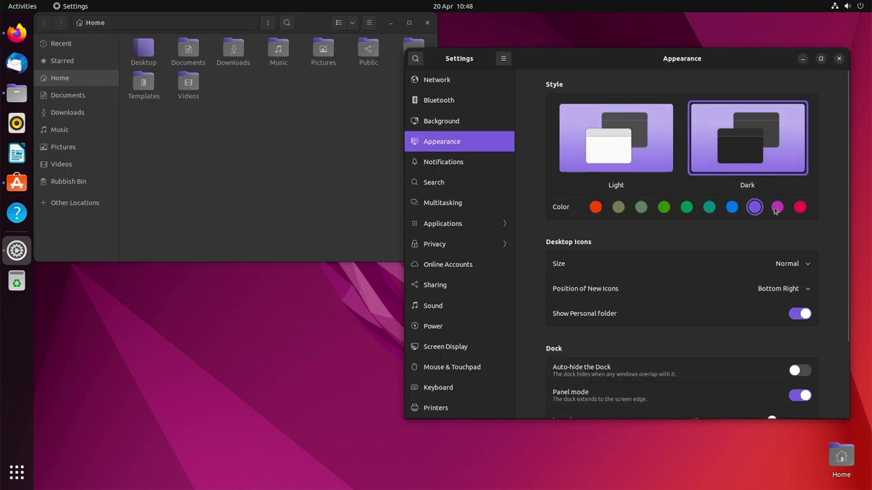
pyautogui.click(775, 208)
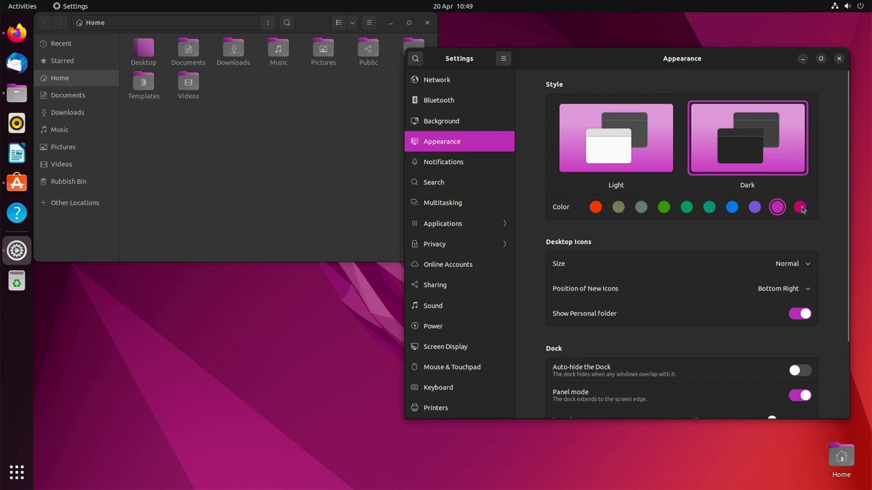
pyautogui.click(801, 208)
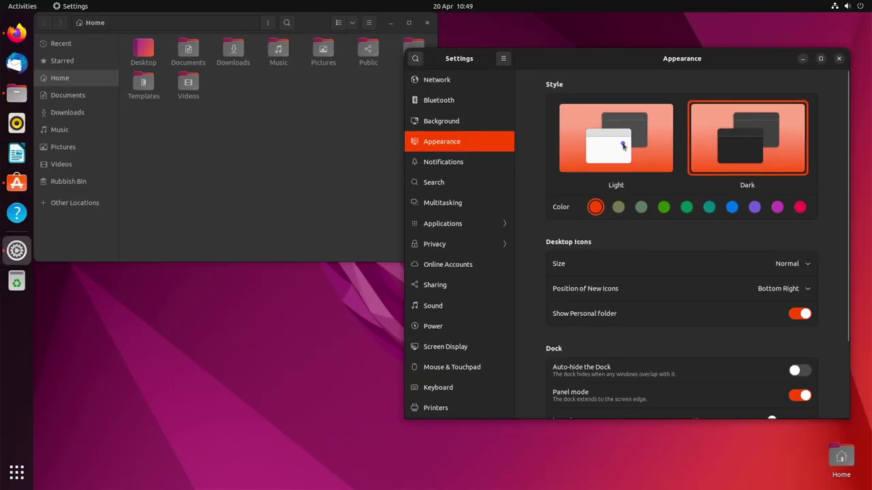
# Switch to the Light style, turn off dock panel mode, and set icon size to 56
pyautogui.click(623, 146)
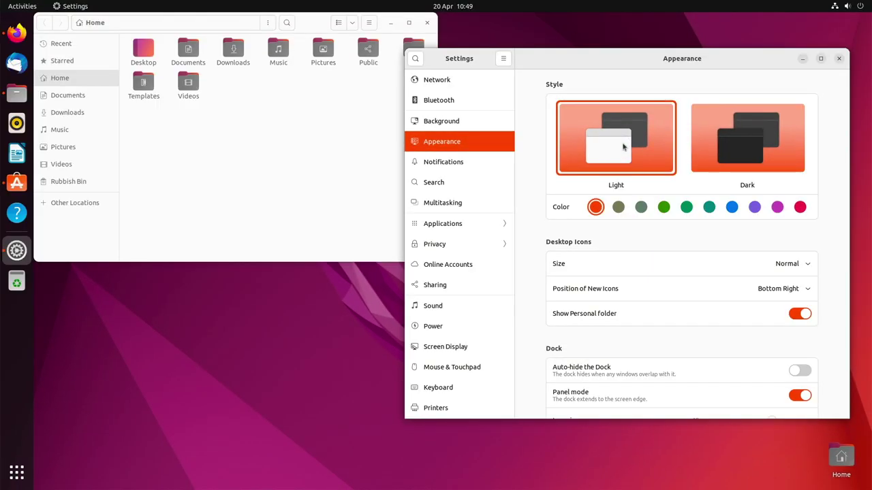
pyautogui.scroll(-2, 711, 348)
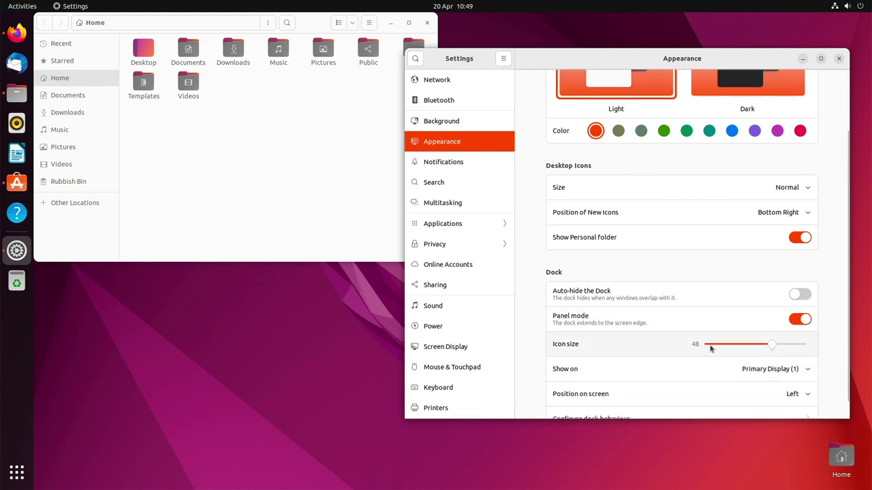
pyautogui.click(798, 320)
pyautogui.click(789, 344)
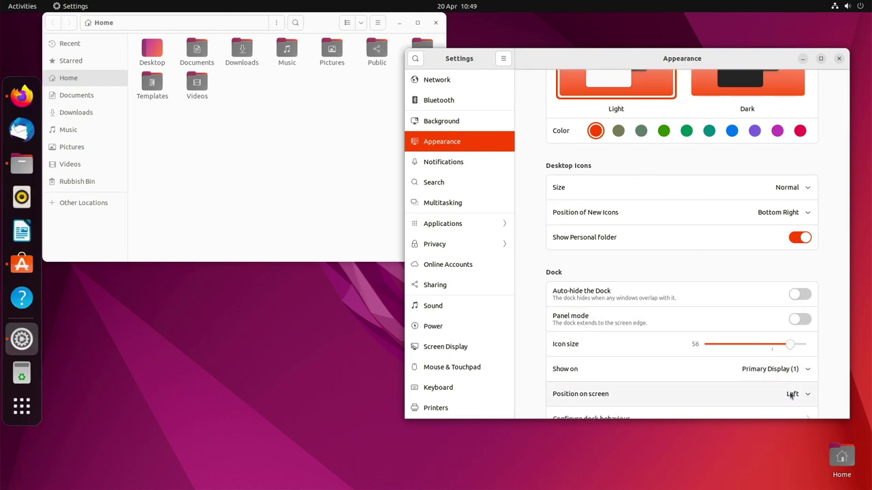
# Try the dock at bottom and right with panel mode back on, then return it to the left
pyautogui.click(792, 395)
pyautogui.click(776, 350)
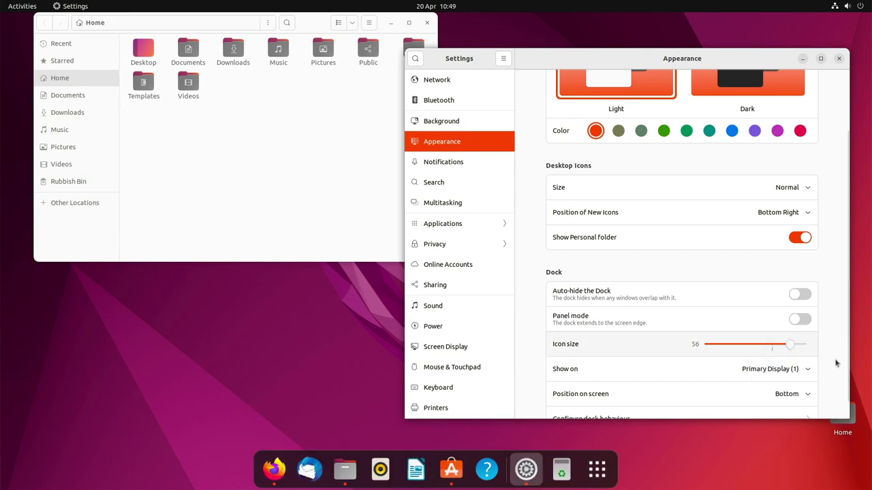
pyautogui.click(799, 319)
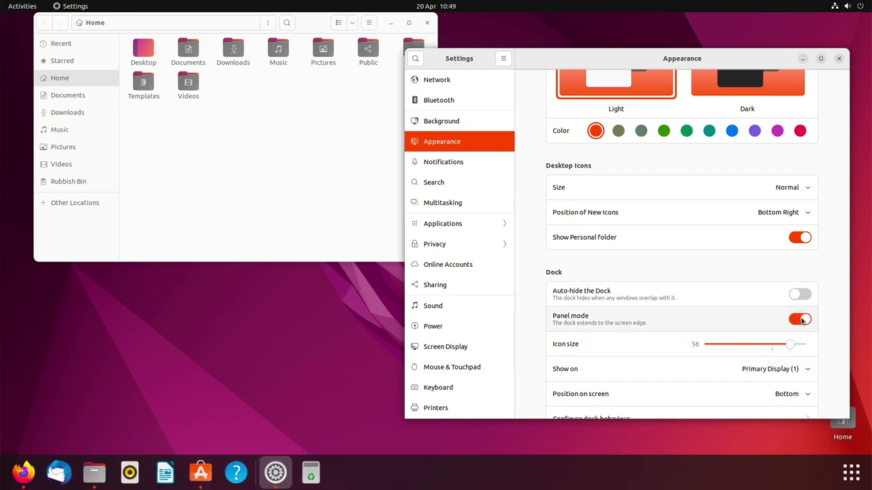
pyautogui.click(790, 394)
pyautogui.click(781, 376)
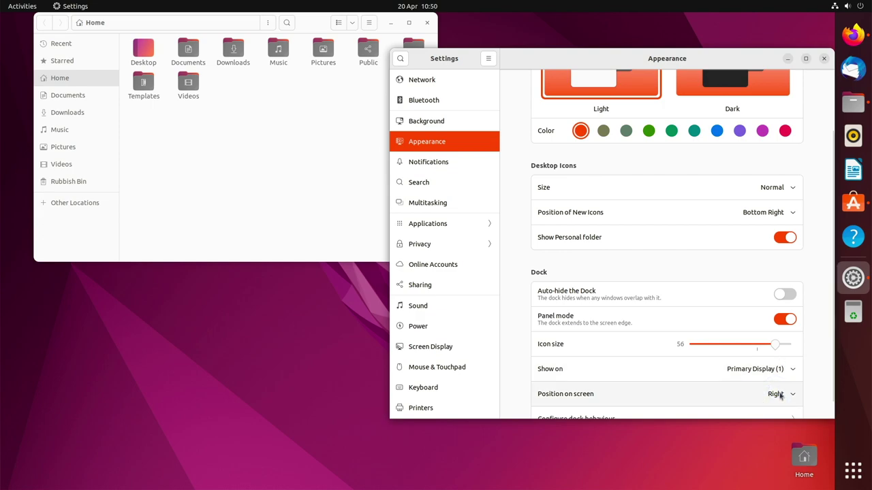
pyautogui.click(780, 394)
pyautogui.click(751, 327)
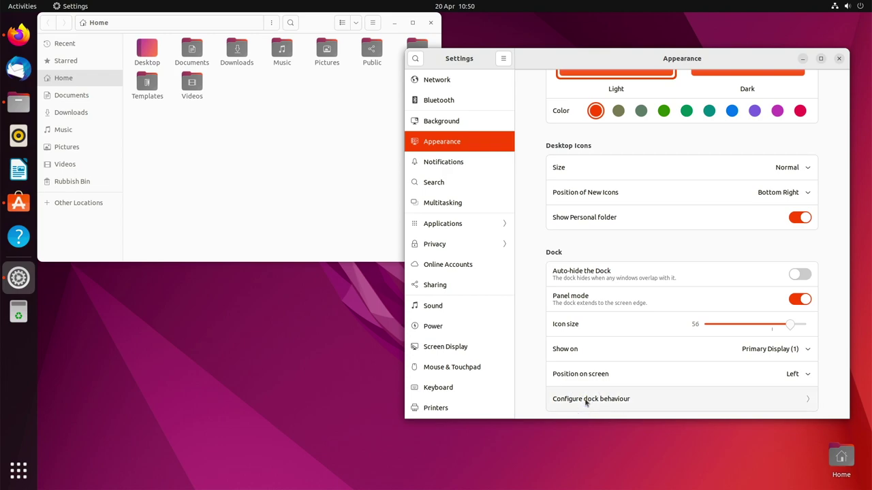
pyautogui.click(585, 401)
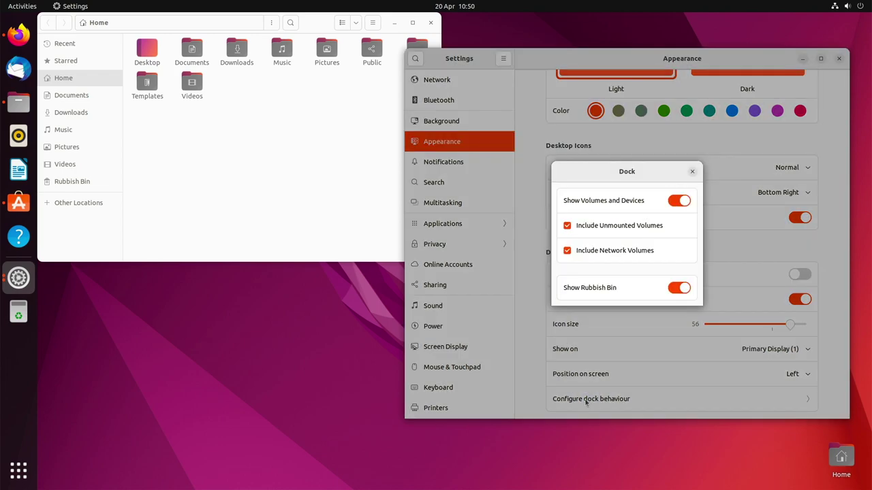
pyautogui.click(698, 172)
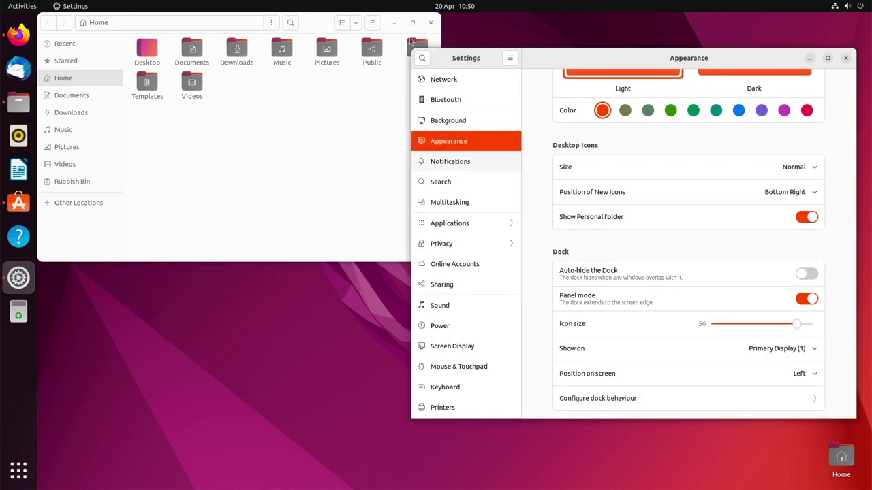
# Apply the red wave wallpaper from Background settings and preview it on the desktop
pyautogui.click(394, 25)
pyautogui.click(466, 121)
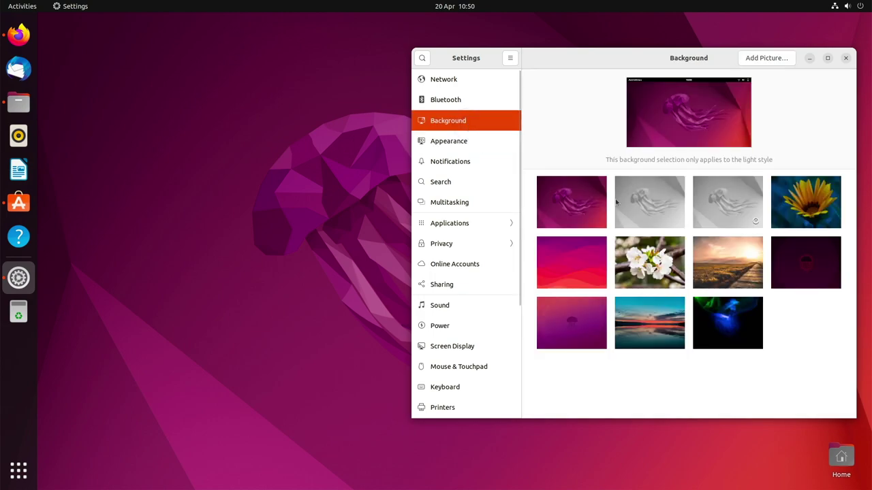
pyautogui.click(580, 271)
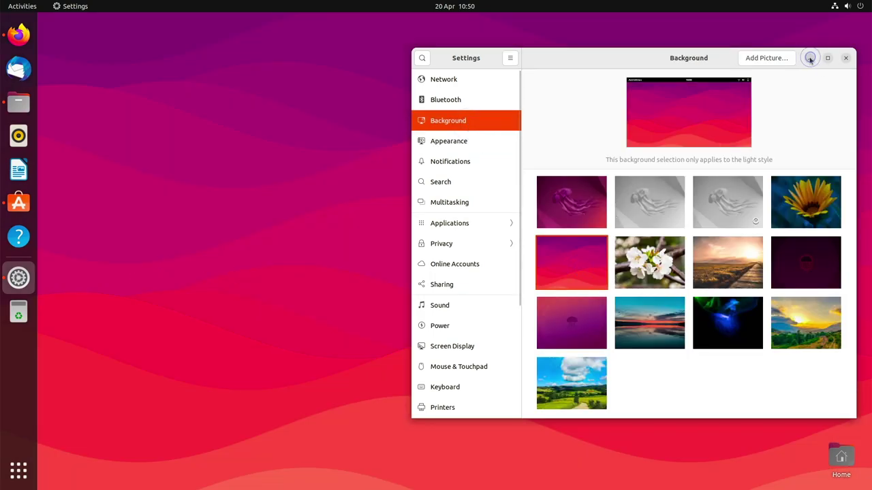
pyautogui.click(809, 58)
pyautogui.click(18, 277)
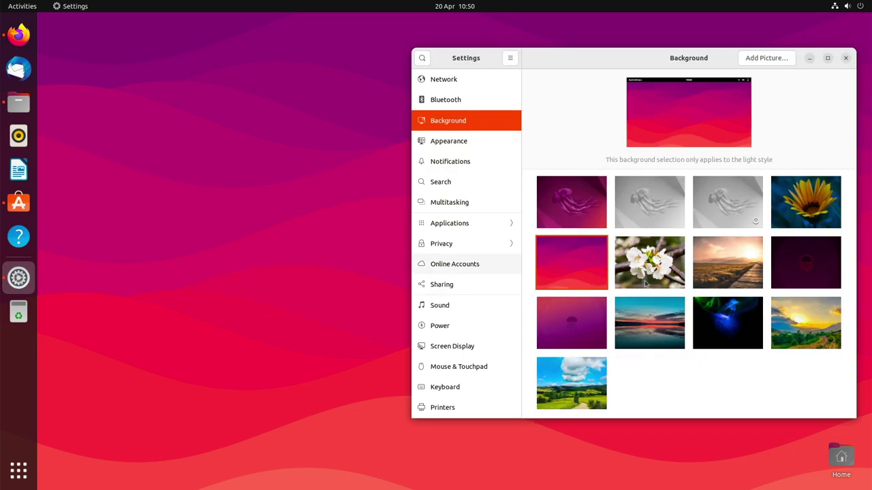
# Try the cherry blossom, sunset field and lake sunset wallpapers, then restore the jellyfish one
pyautogui.click(646, 263)
pyautogui.click(727, 269)
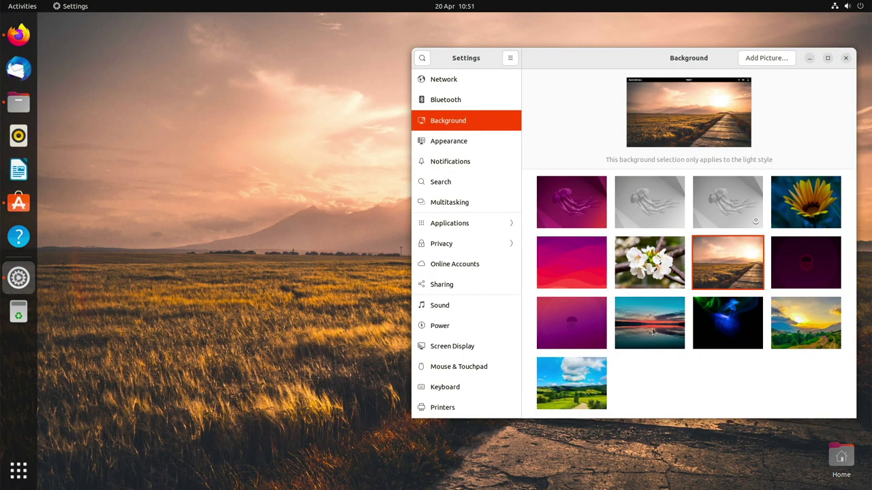
pyautogui.click(650, 332)
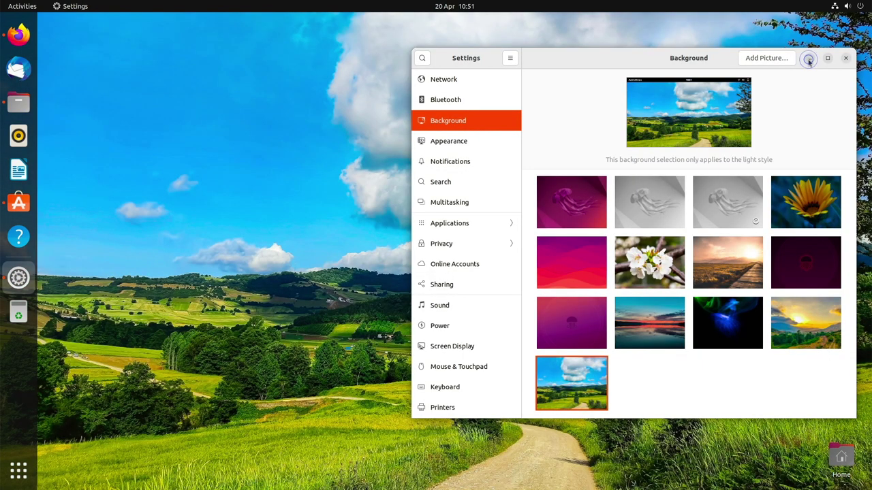
pyautogui.click(809, 58)
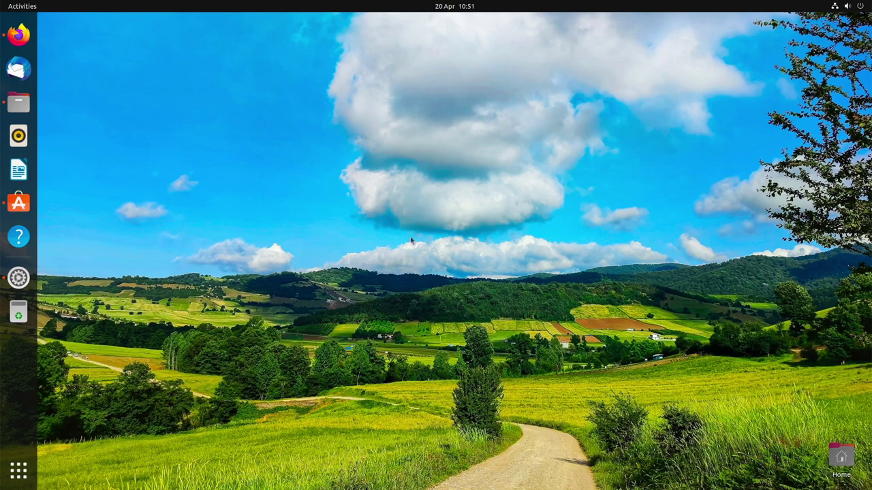
pyautogui.click(18, 277)
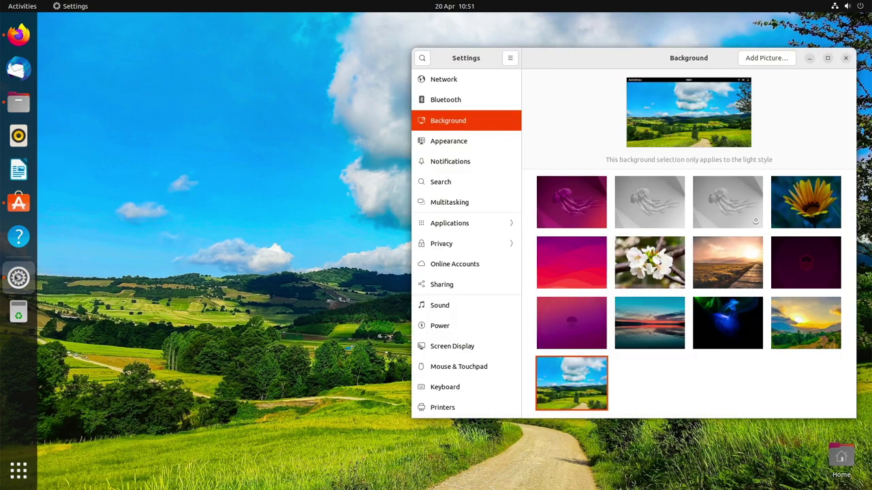
pyautogui.click(561, 209)
pyautogui.scroll(-2, 442, 228)
pyautogui.scroll(-2, 453, 306)
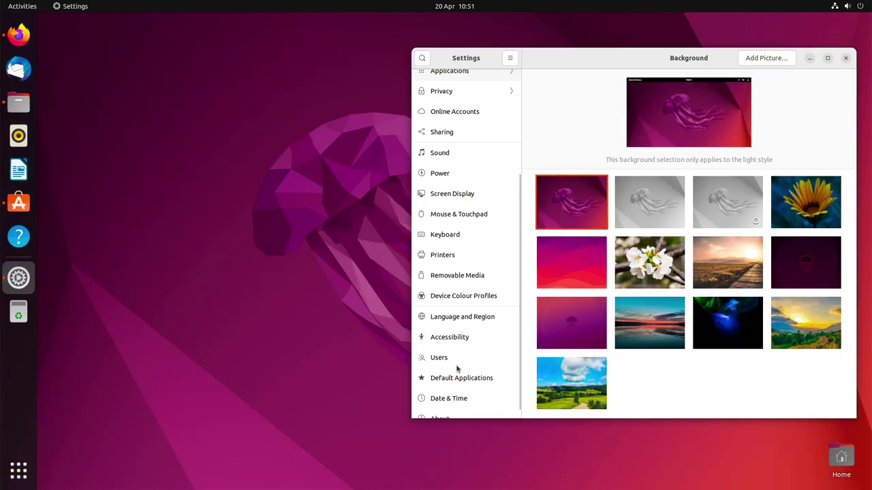
pyautogui.scroll(-1, 454, 405)
# View the About system information, then close the Settings window
pyautogui.click(447, 410)
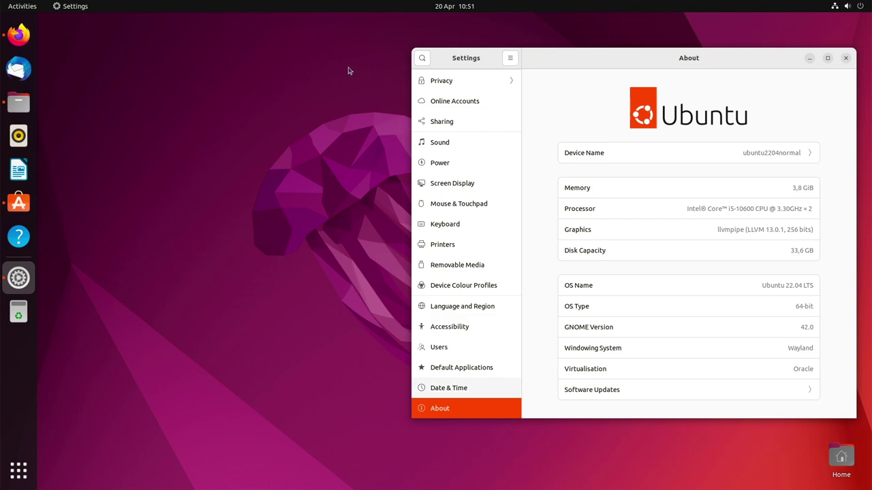
pyautogui.click(846, 59)
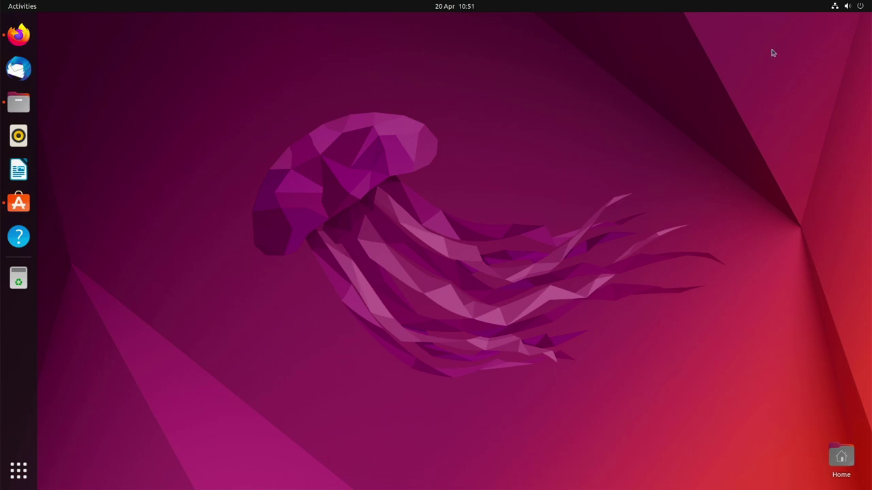
pyautogui.click(18, 470)
pyautogui.click(742, 381)
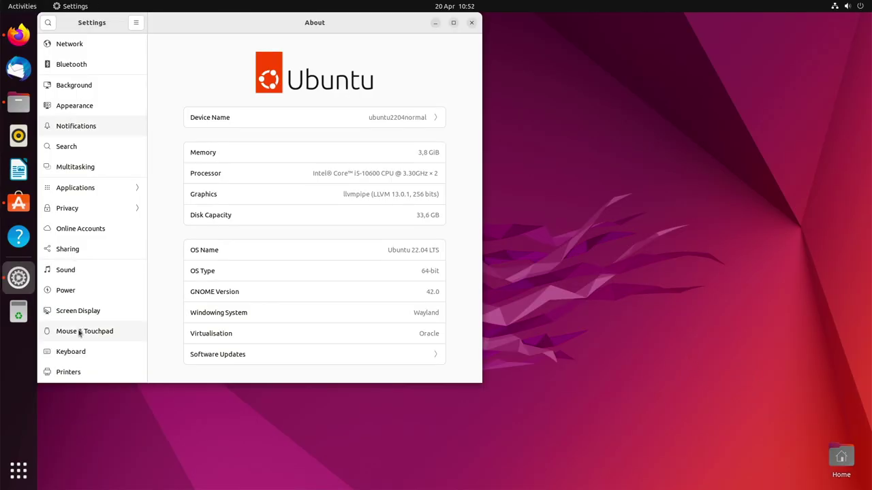
pyautogui.click(85, 332)
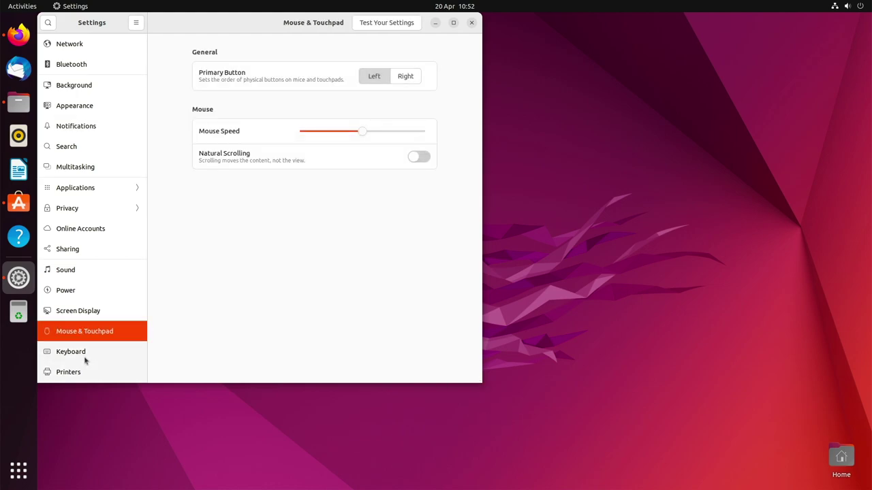
pyautogui.scroll(-2, 84, 347)
pyautogui.click(78, 240)
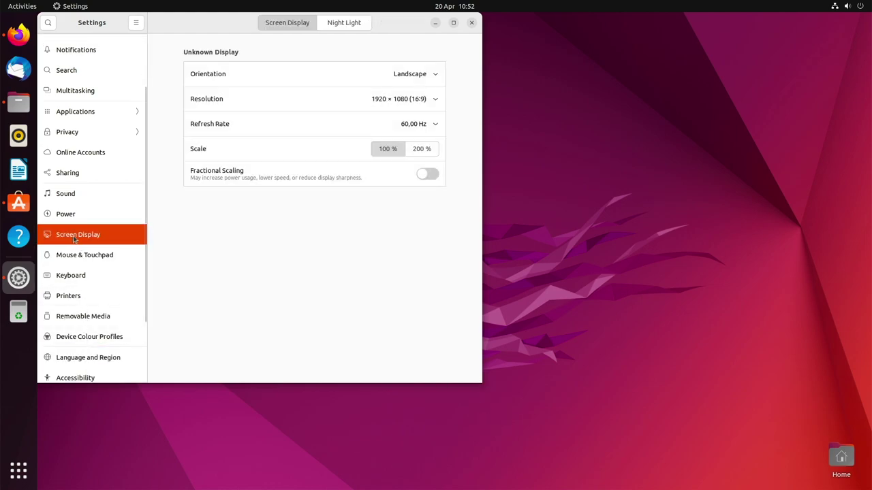
pyautogui.scroll(1, 74, 238)
pyautogui.scroll(2, 75, 238)
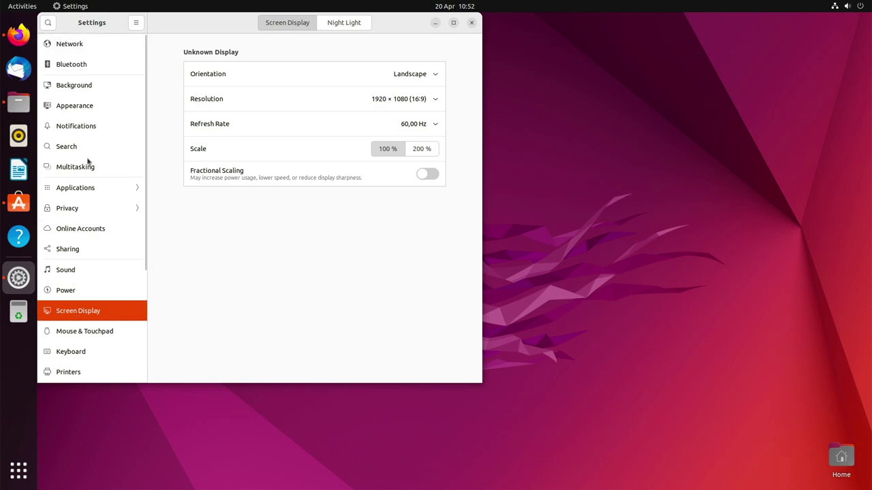
pyautogui.click(83, 167)
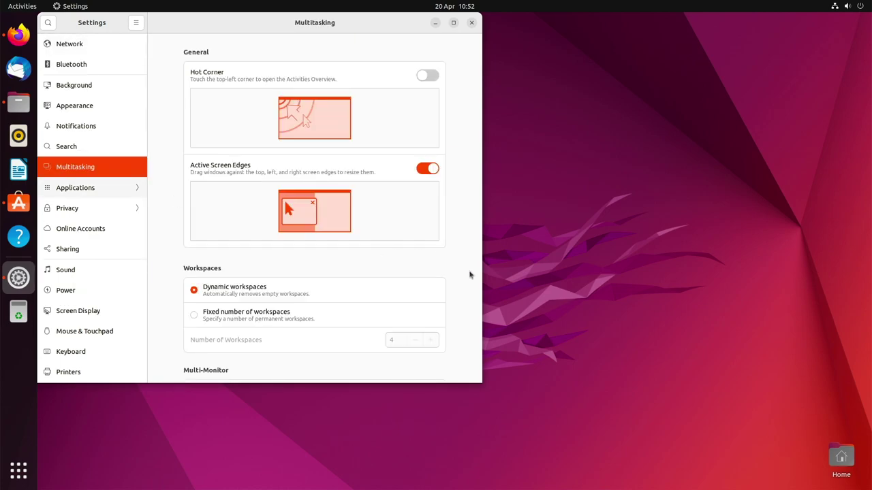
pyautogui.scroll(-2, 469, 275)
pyautogui.scroll(-2, 469, 274)
pyautogui.scroll(-5, 470, 274)
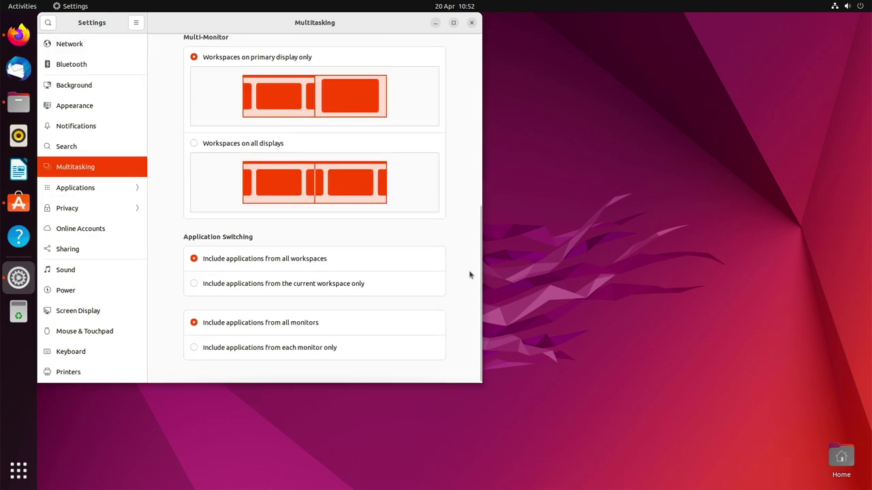
pyautogui.scroll(2, 469, 274)
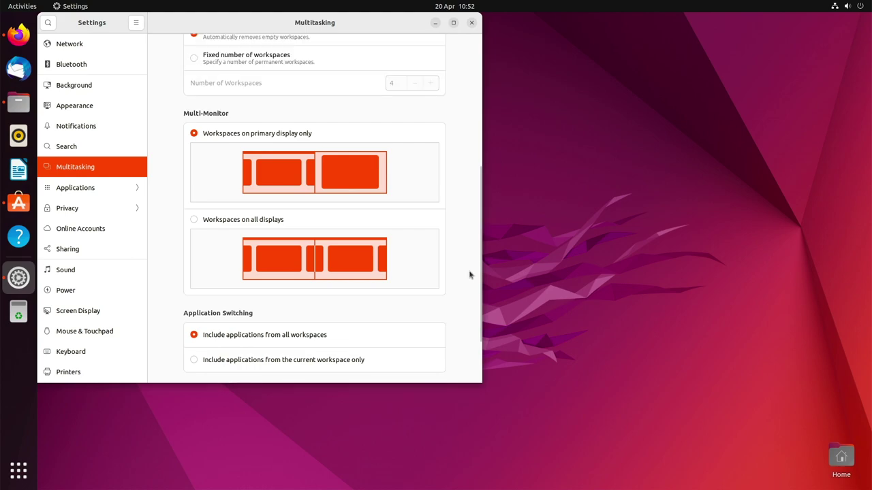
pyautogui.scroll(3, 458, 170)
pyautogui.scroll(2, 470, 47)
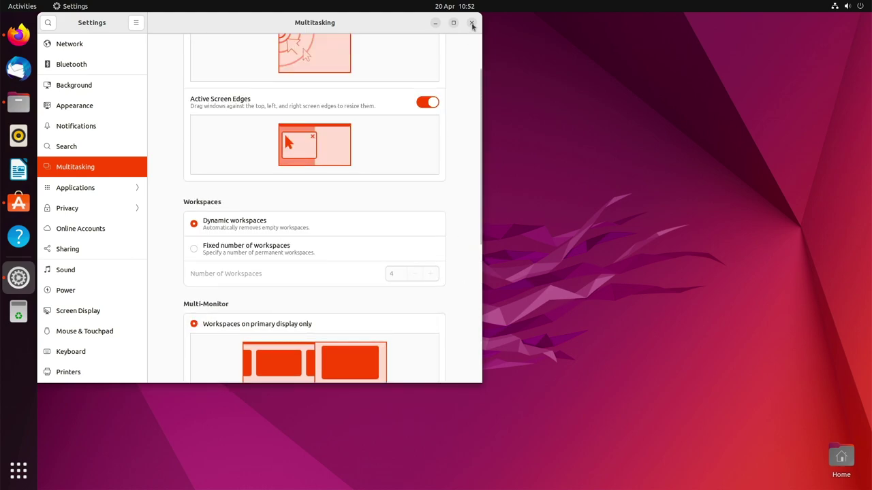
pyautogui.click(471, 24)
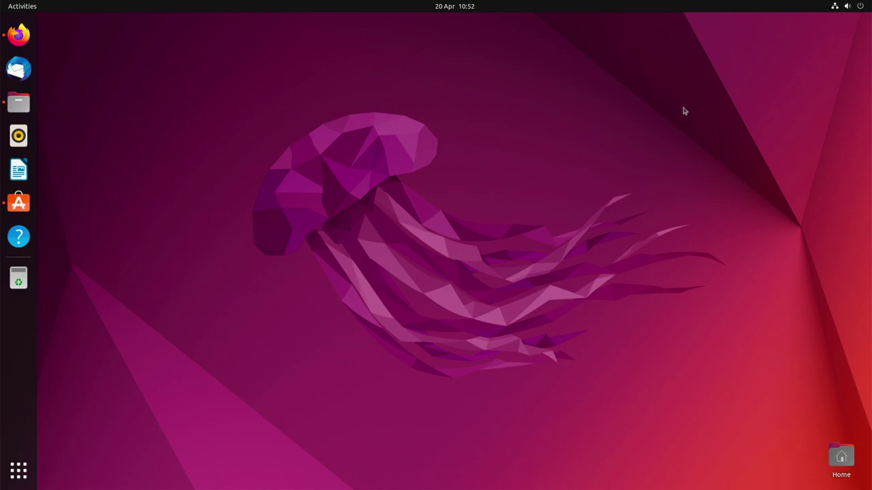